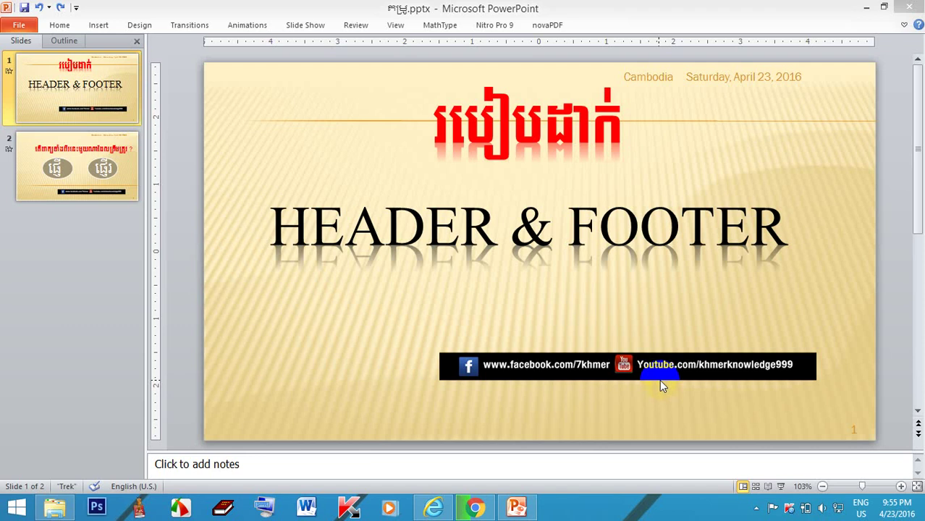
Step: Create a new blank presentation
click(17, 26)
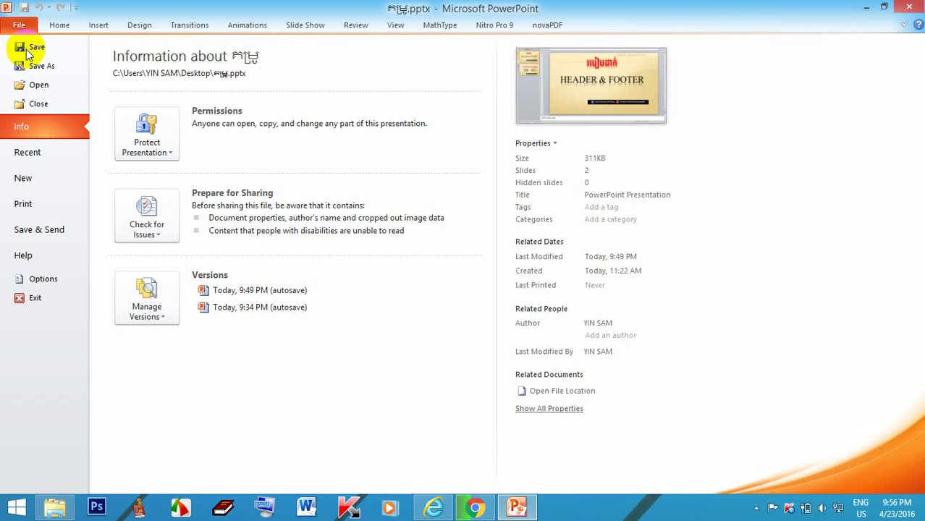
click(39, 179)
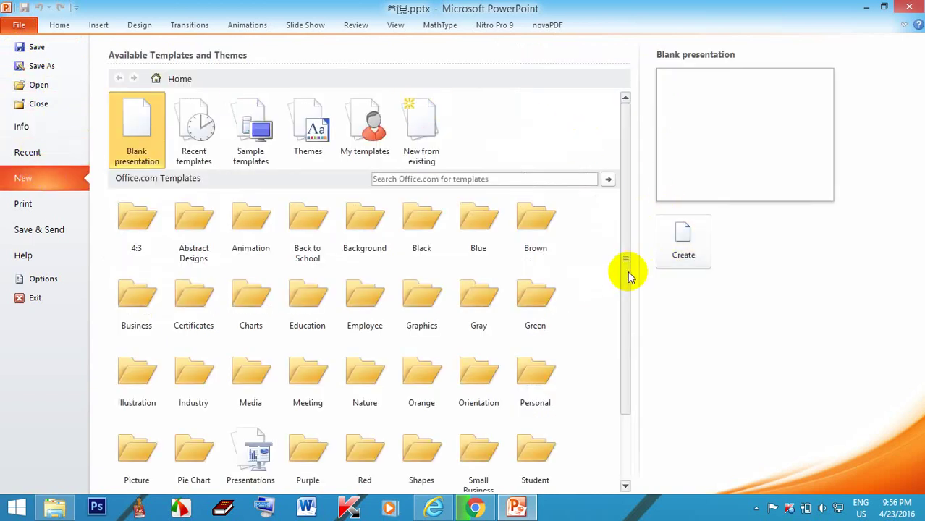
mouse_move(625, 293)
mouse_down()
mouse_move(626, 392)
mouse_move(629, 324)
mouse_up()
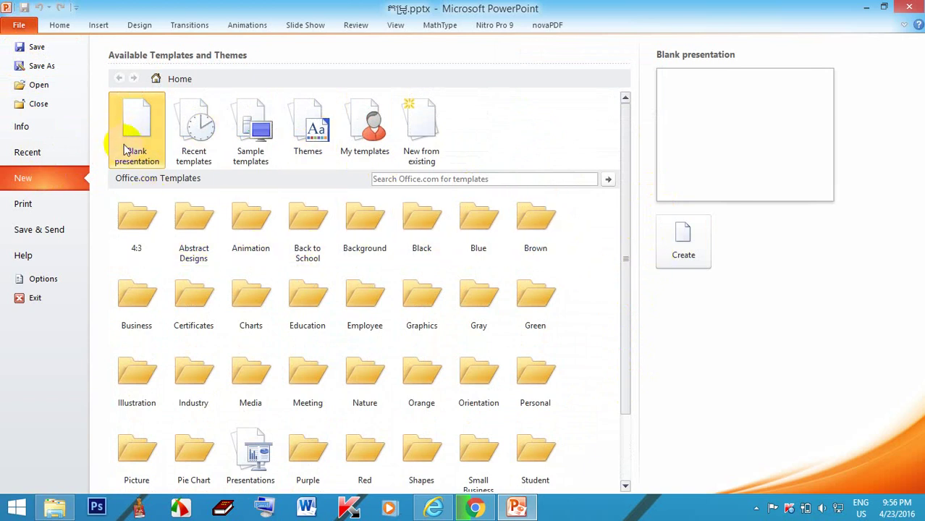
click(688, 263)
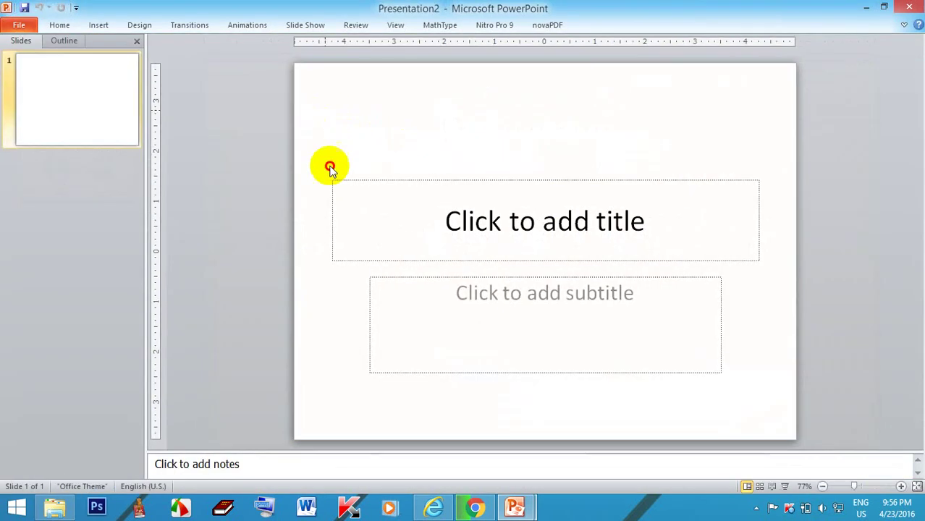
Step: Delete slide 1's title and subtitle placeholders, add four more slides, and return to slide 1
drag(330, 167, 778, 414)
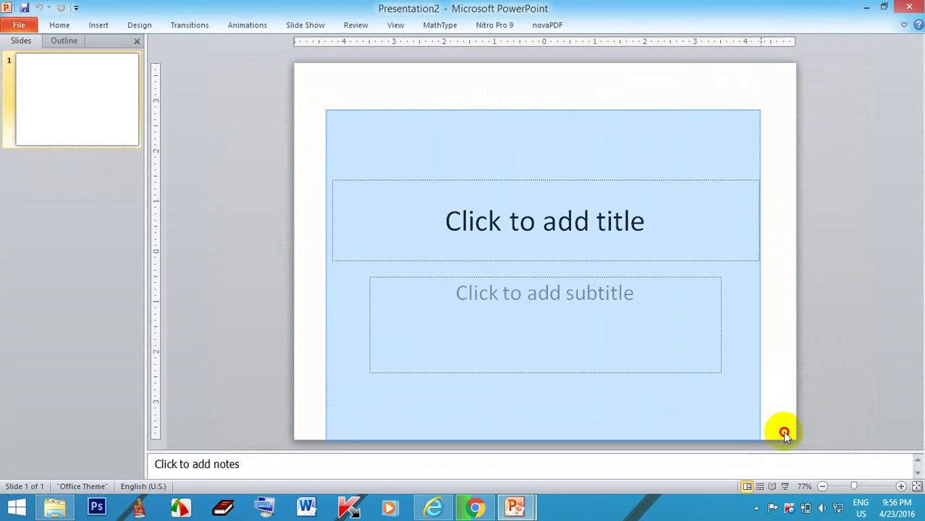
key(Delete)
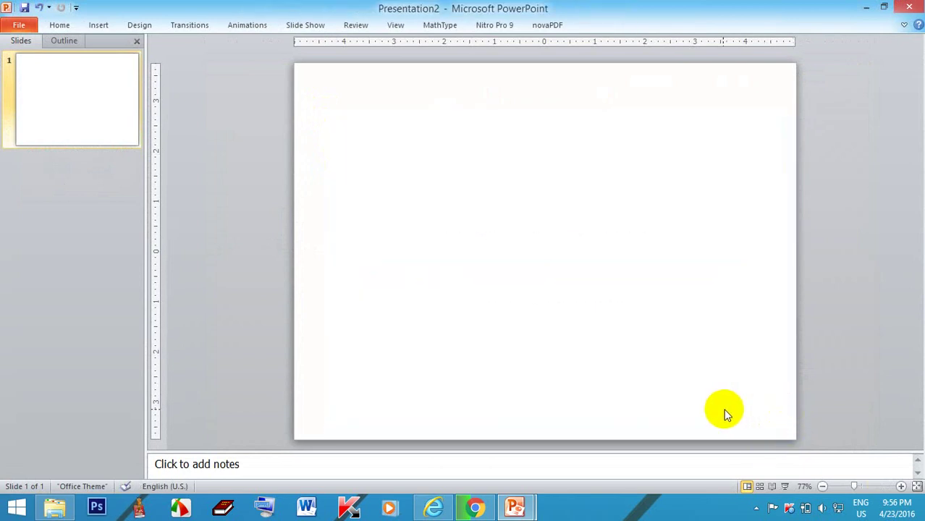
key(Return)
key(Return)
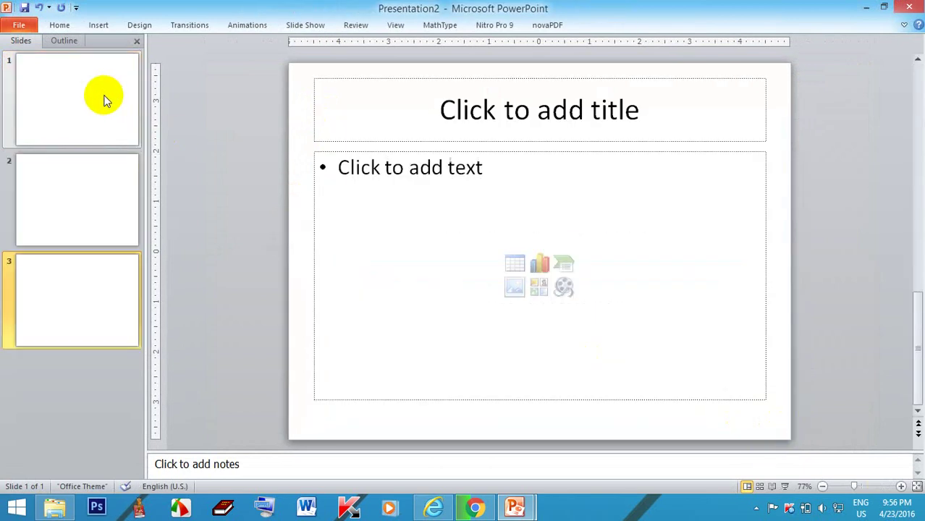
key(Return)
key(Return)
scroll(104, 101, up, 2)
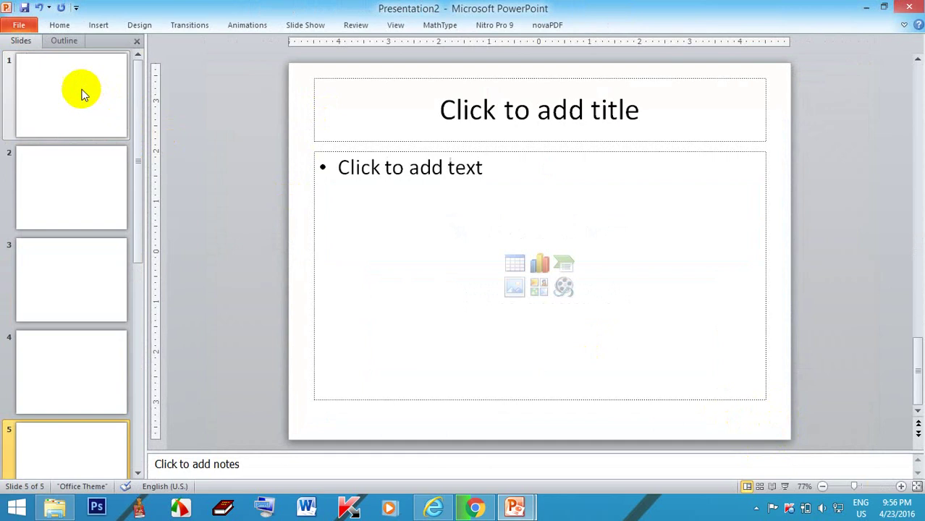
click(80, 90)
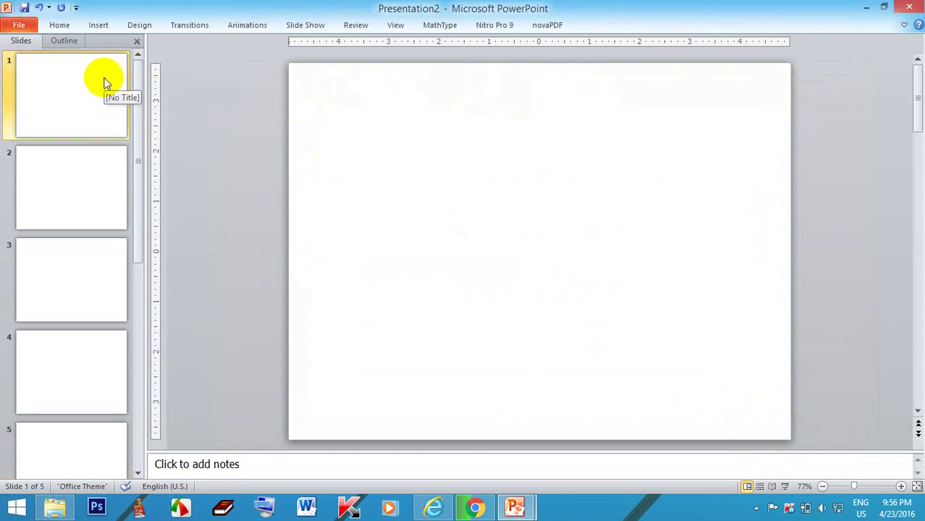
click(98, 25)
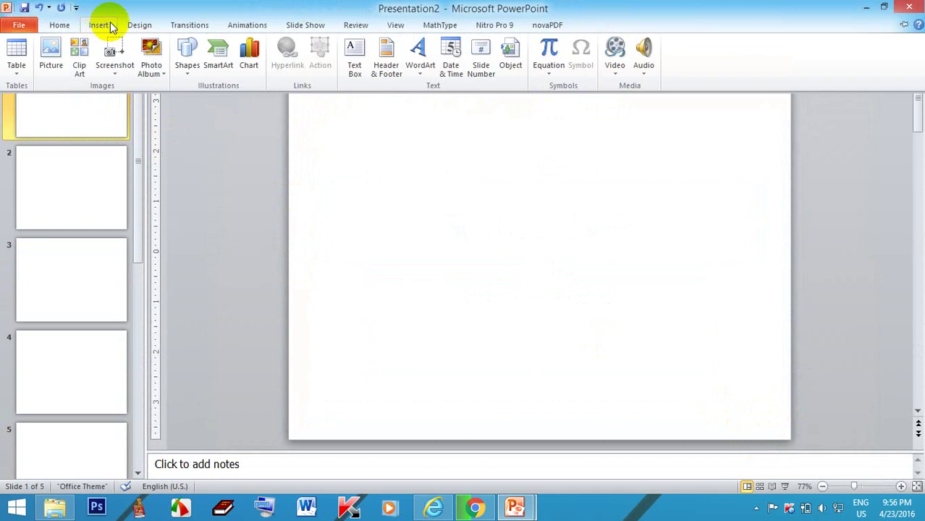
Step: In Header and Footer, tick Date and time set to update automatically, and list its date formats
click(389, 63)
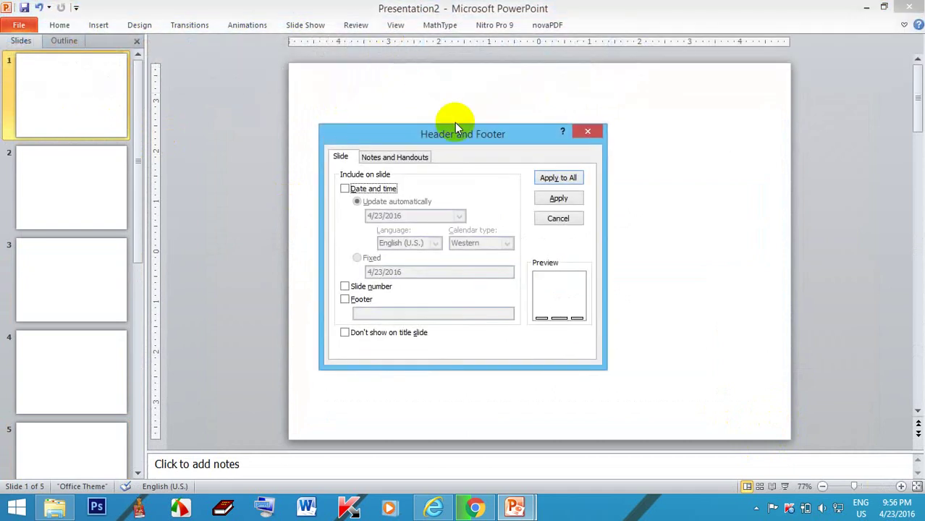
mouse_move(471, 134)
mouse_down()
mouse_move(521, 150)
mouse_move(512, 136)
mouse_up()
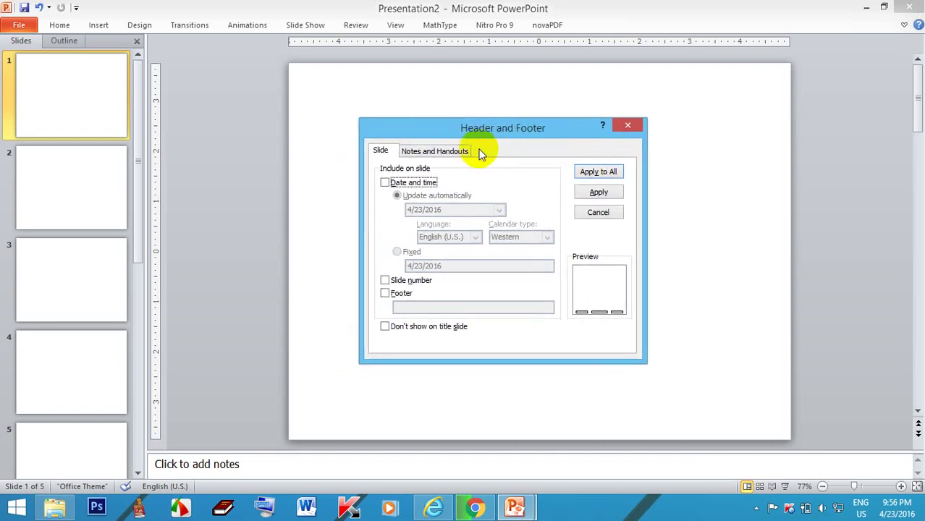
click(392, 183)
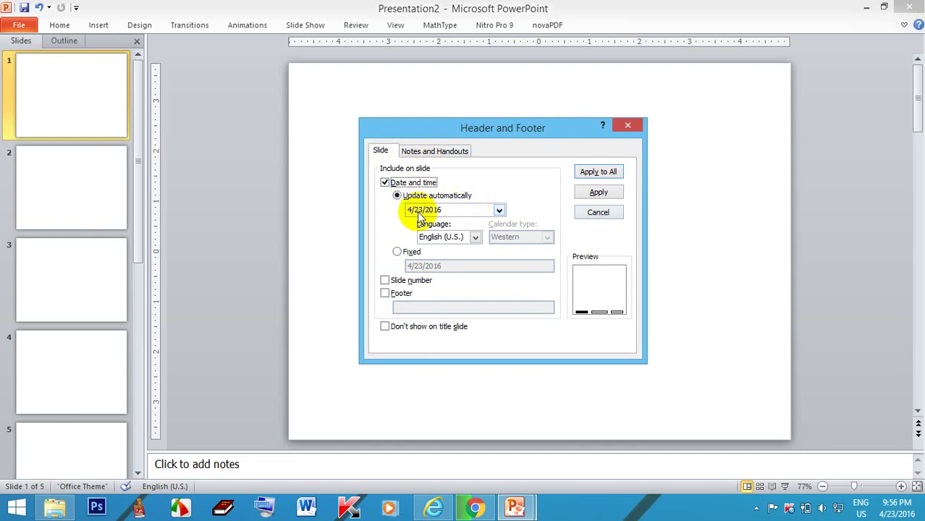
click(499, 212)
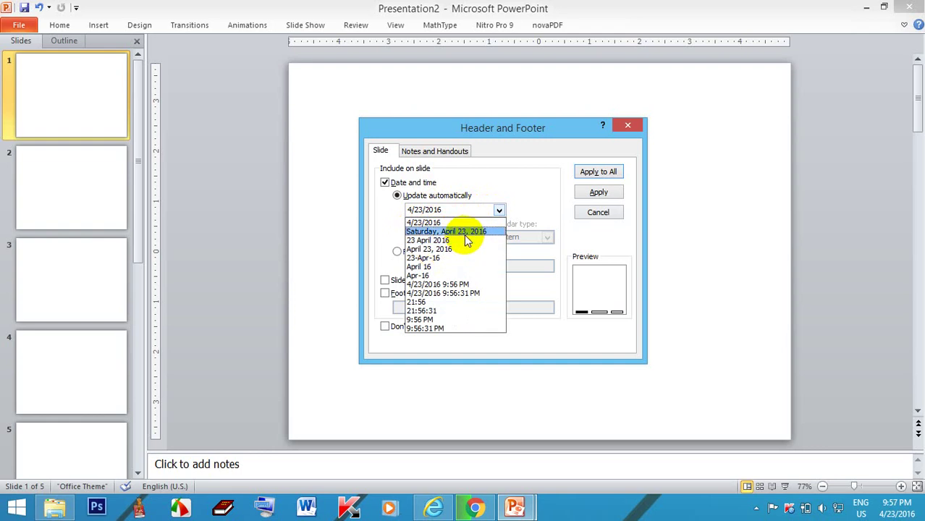
Step: Choose the 'Saturday, April 23, 2016' date format and tick Slide number and Footer
click(467, 235)
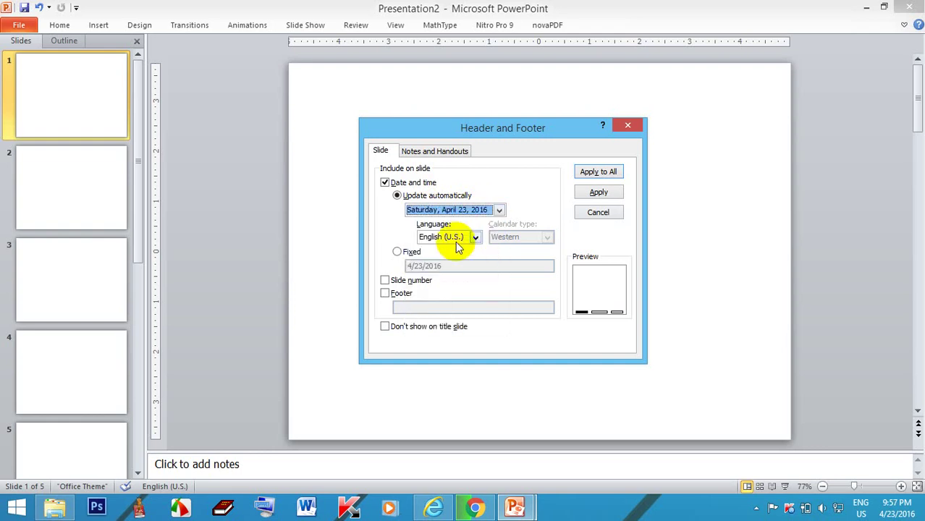
click(386, 281)
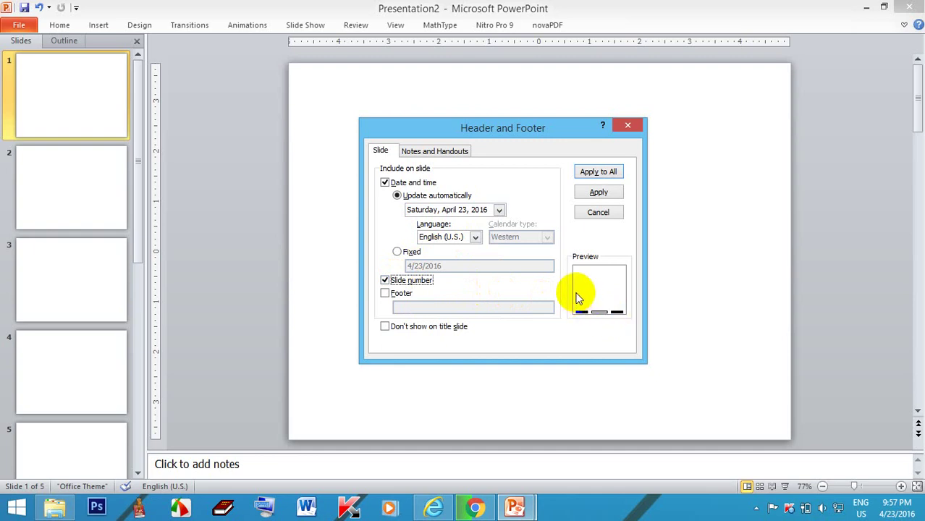
click(51, 192)
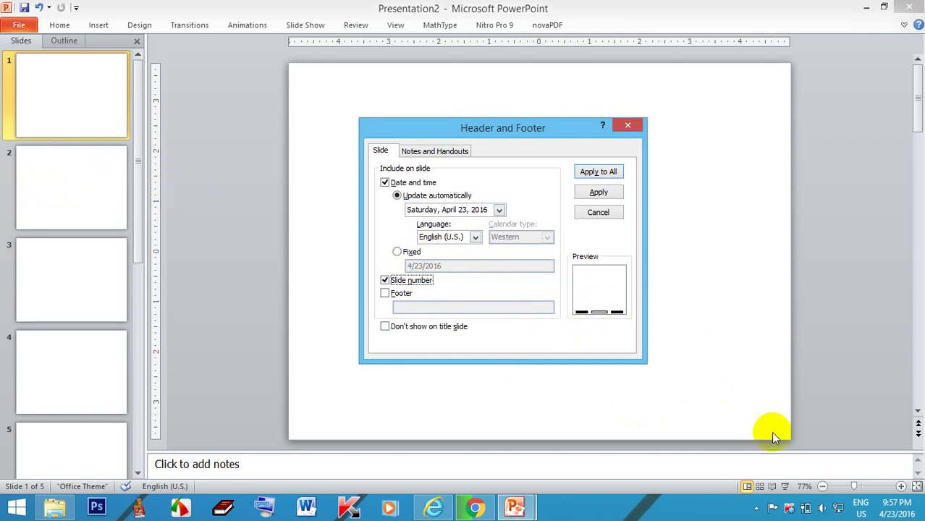
click(385, 294)
Step: Enter 'Khmer 2016' as the footer text
click(408, 309)
text(Khmer 2)
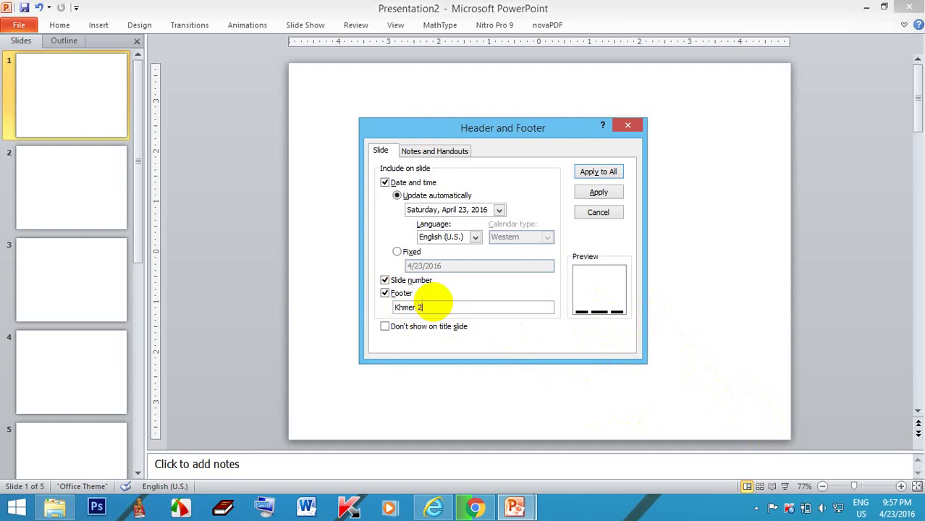
text(016)
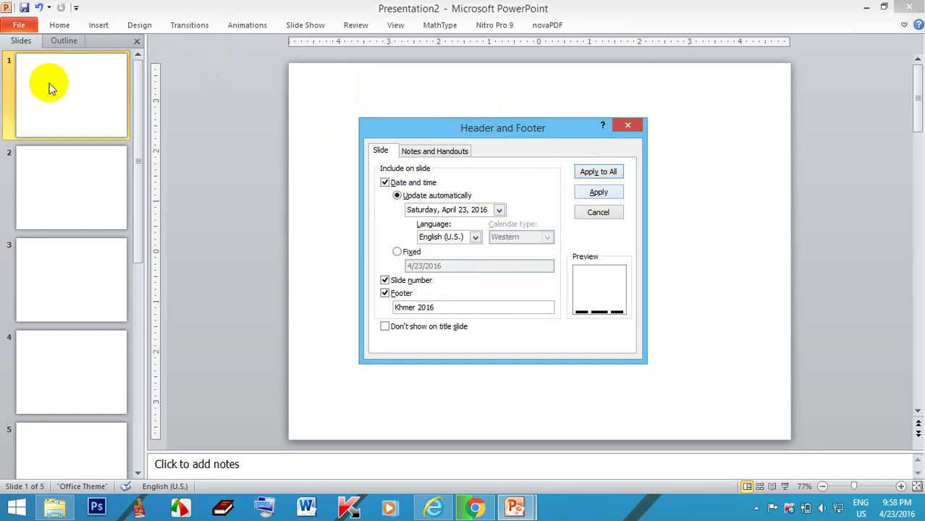
Step: Apply the date, footer and number to slide 1 and inspect its bottom placeholders
click(591, 191)
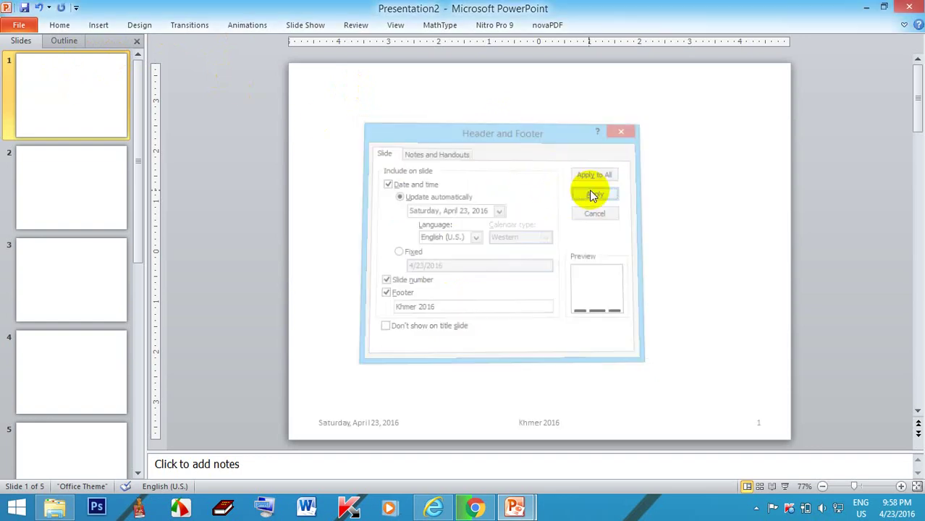
click(369, 421)
click(544, 427)
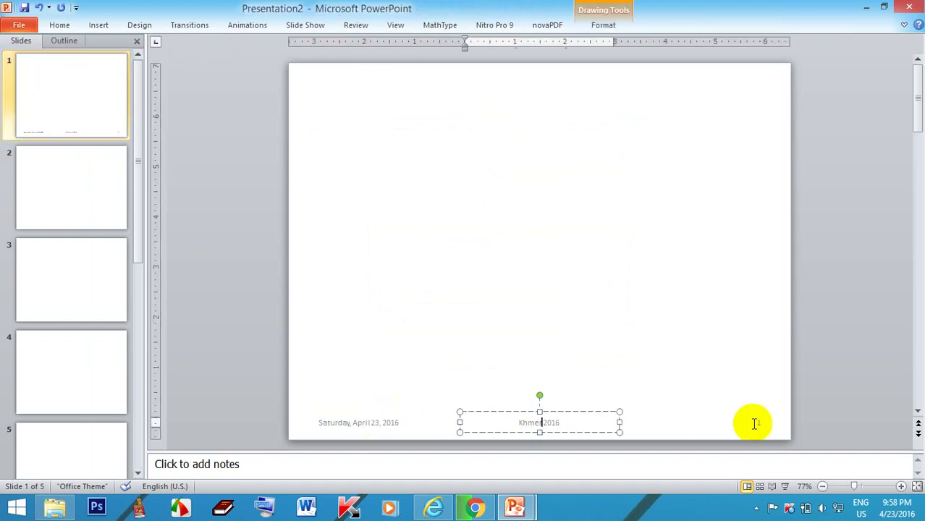
click(759, 422)
click(74, 115)
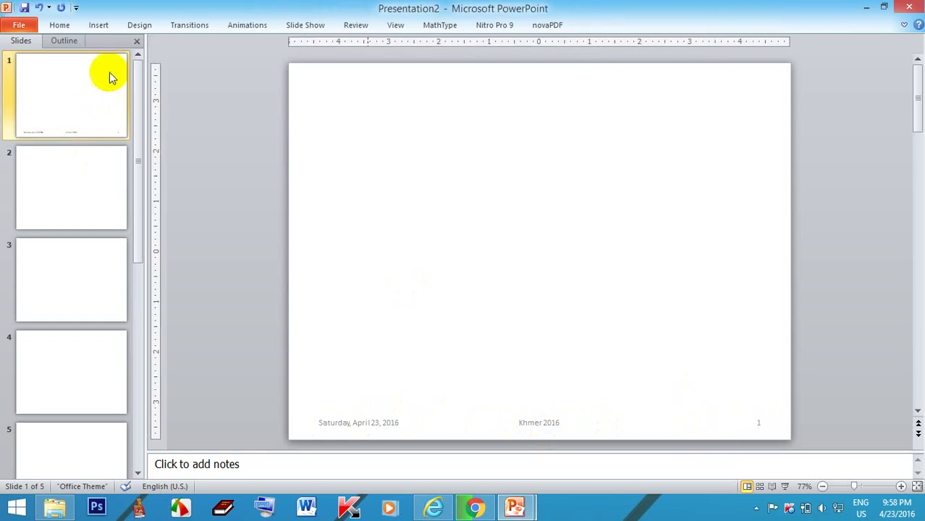
Step: Reopen Header and Footer and apply the date, footer and numbers to all slides
click(105, 25)
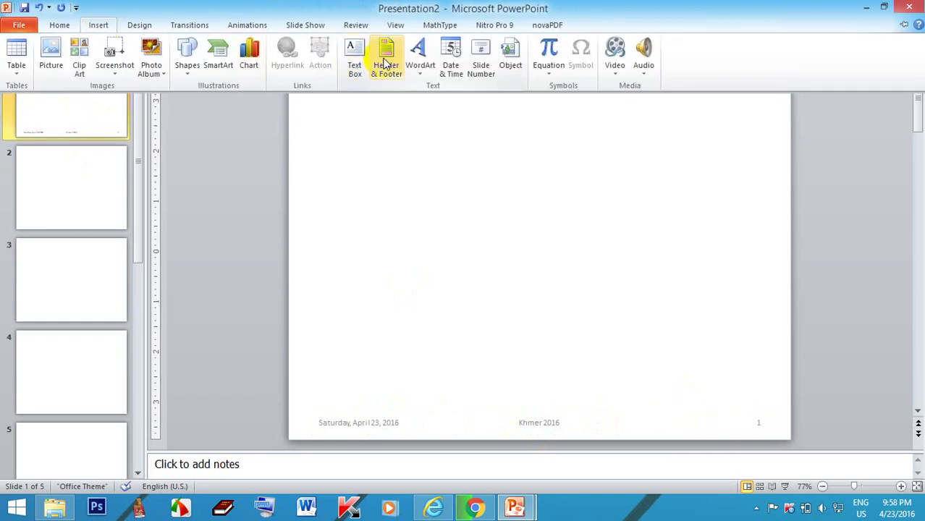
click(385, 62)
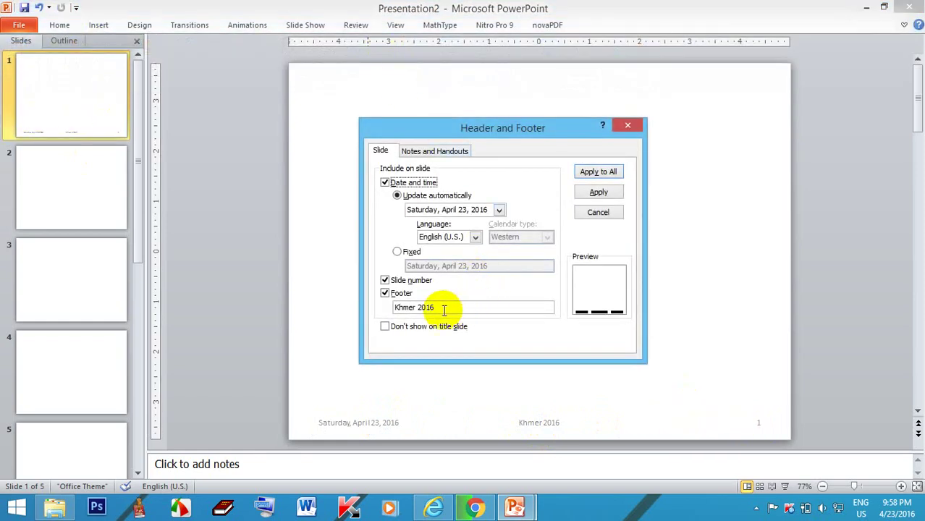
click(607, 179)
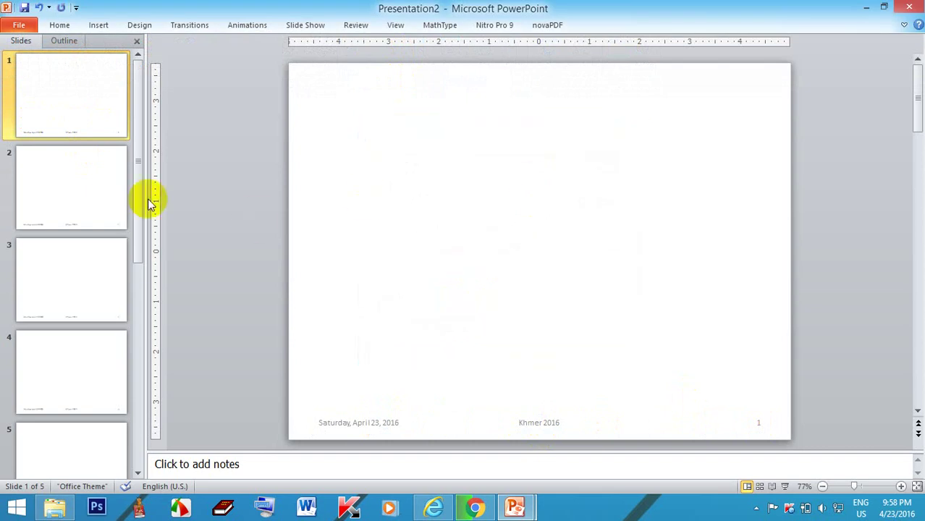
Step: Check slides 2 and 3 for the same date, Khmer 2016 and slide-number footer
scroll(478, 329, up, 3)
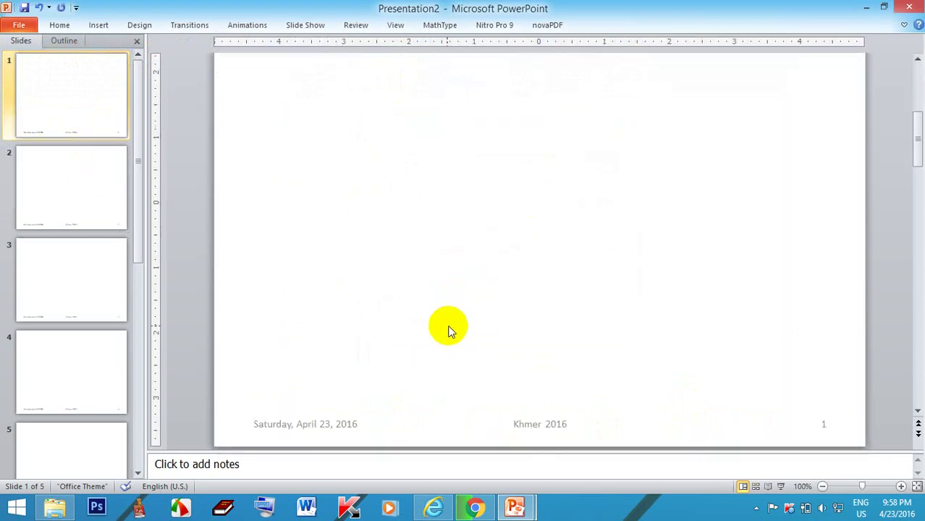
click(38, 193)
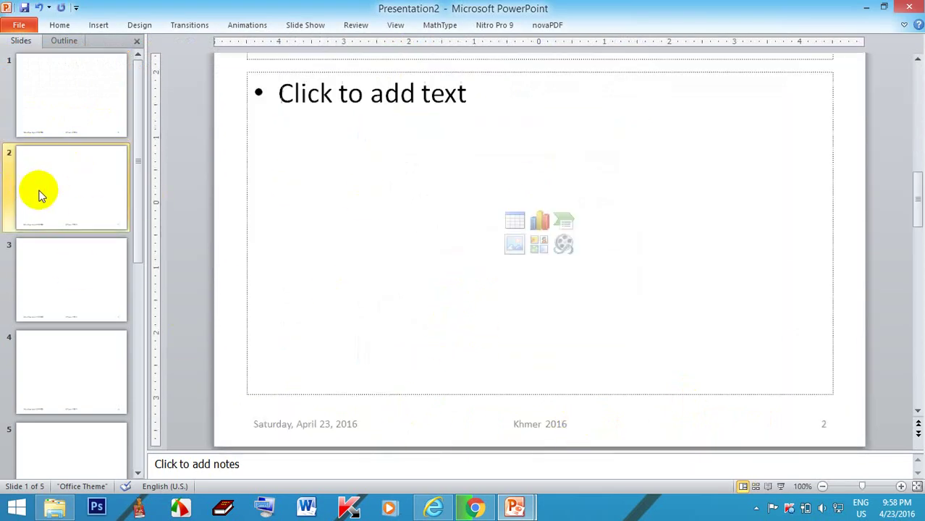
click(102, 306)
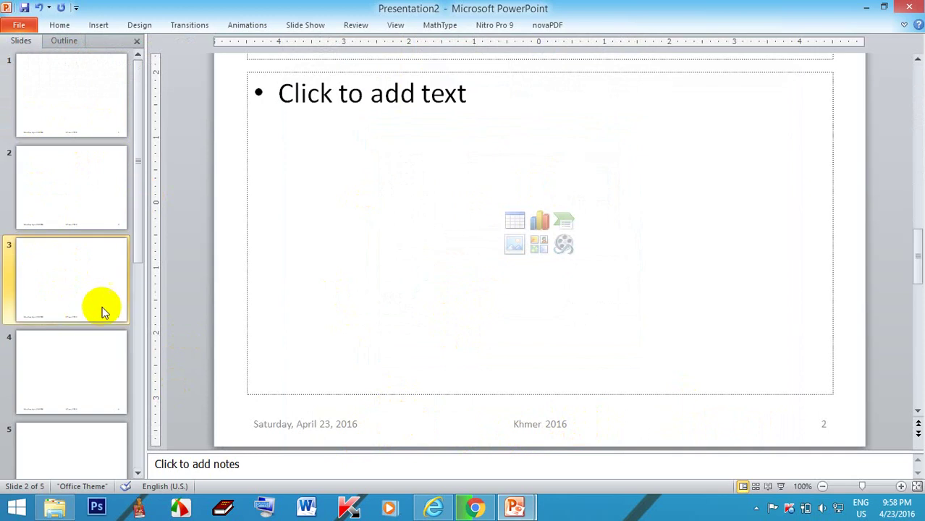
Step: Reopen Header and Footer on its Notes and Handouts tab
click(101, 25)
click(388, 55)
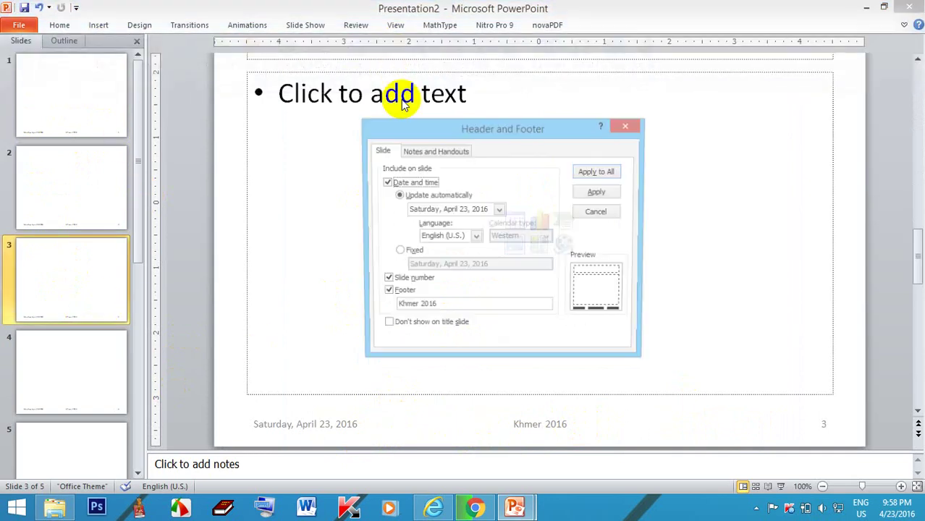
click(425, 154)
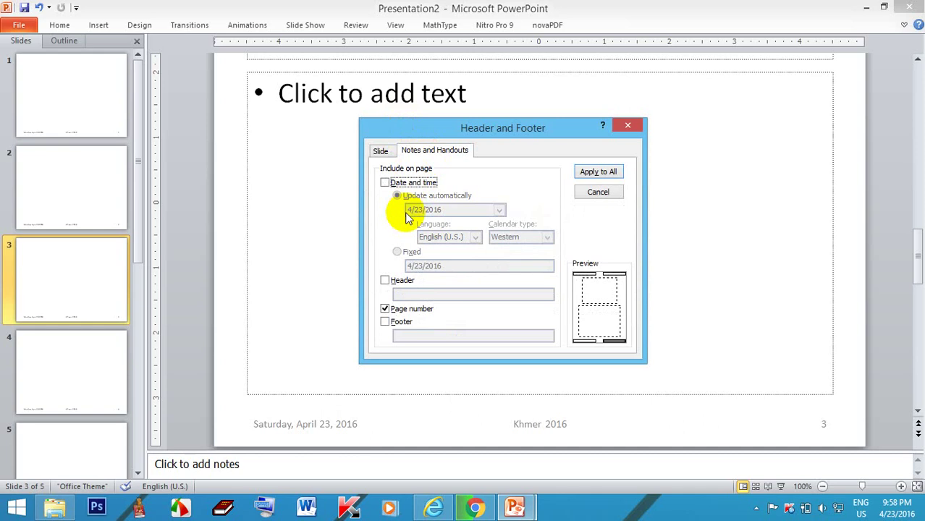
Step: Tick Header and Date for notes pages and edit the header text
click(386, 282)
click(417, 294)
text(23page)
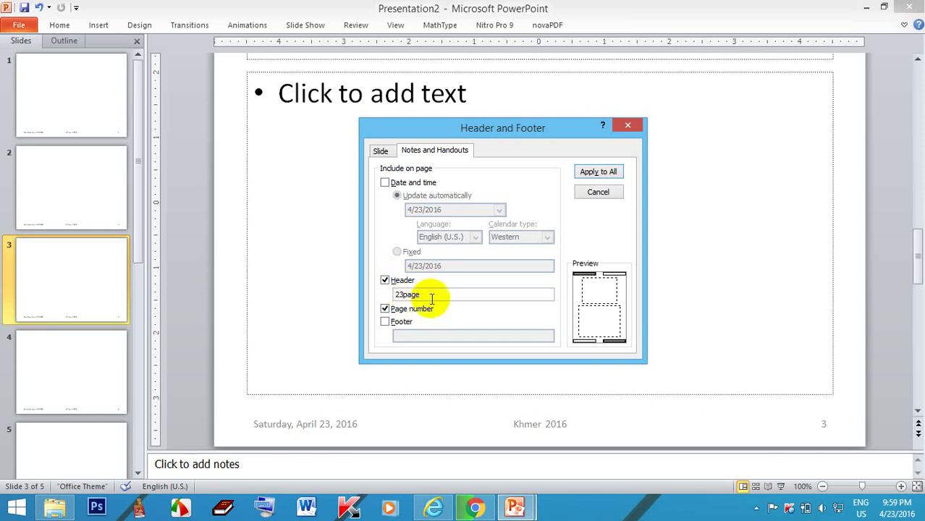
click(409, 293)
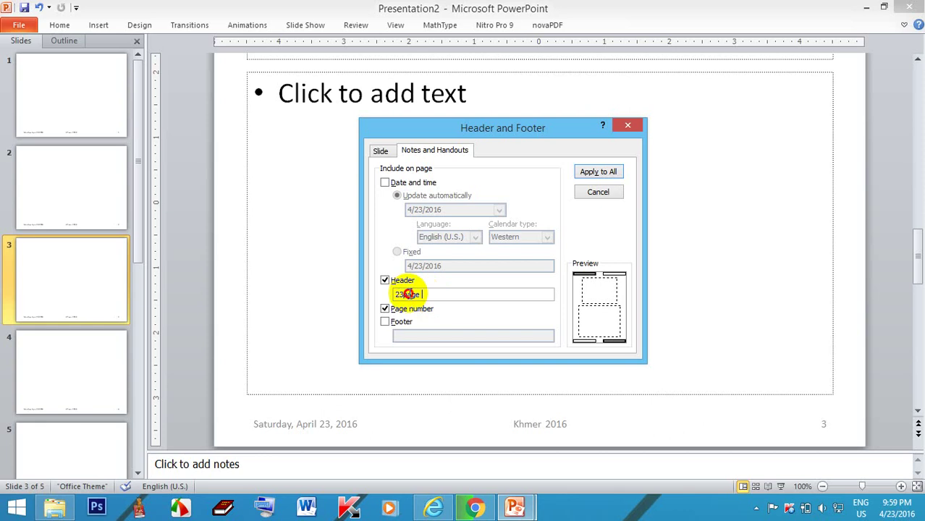
click(387, 182)
click(429, 294)
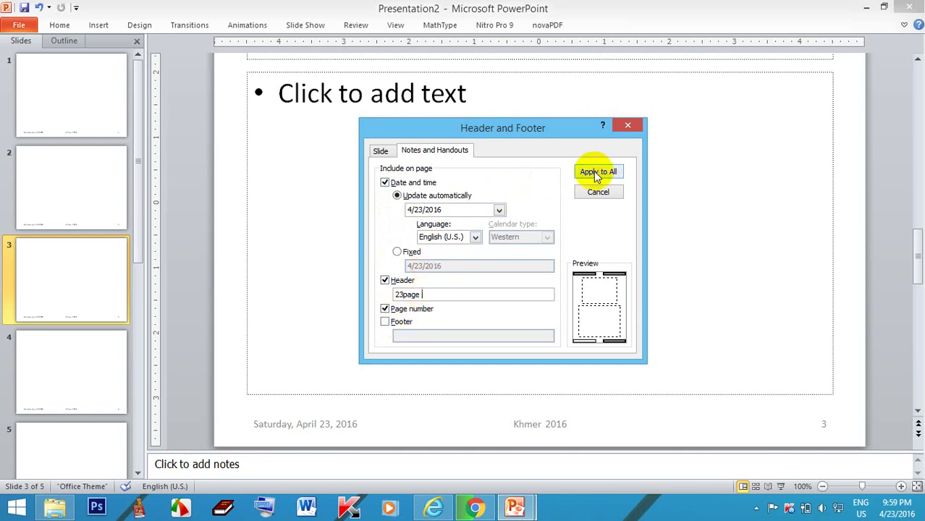
Step: Untick the notes Header, Page number and Date, then apply the slide footer settings to all slides
click(385, 280)
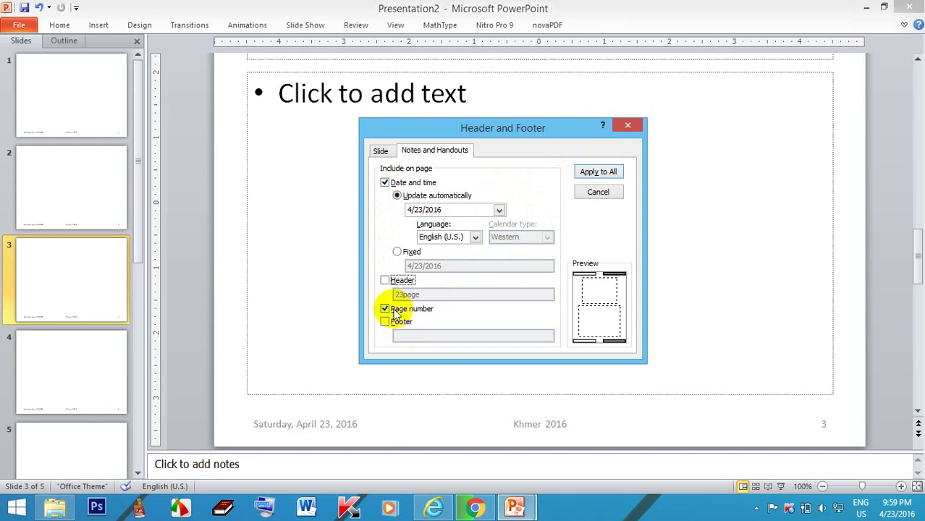
click(385, 309)
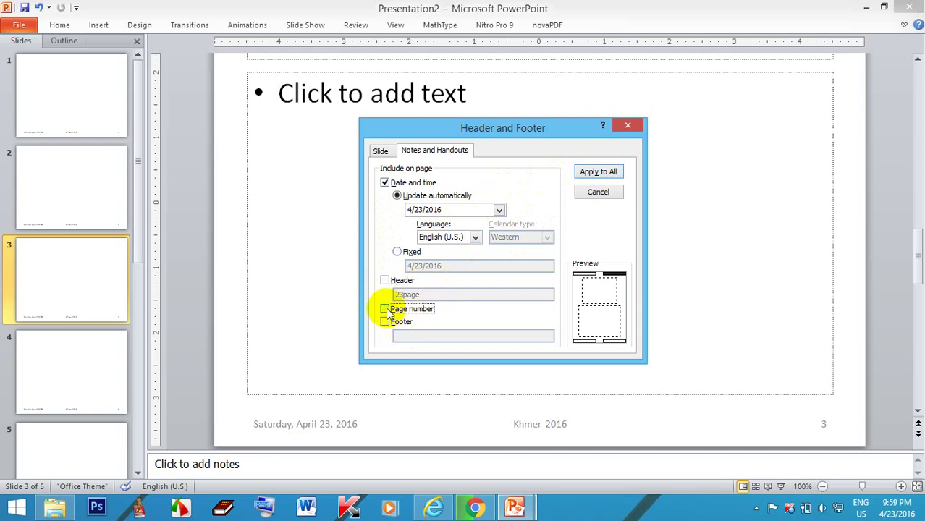
click(385, 182)
click(381, 151)
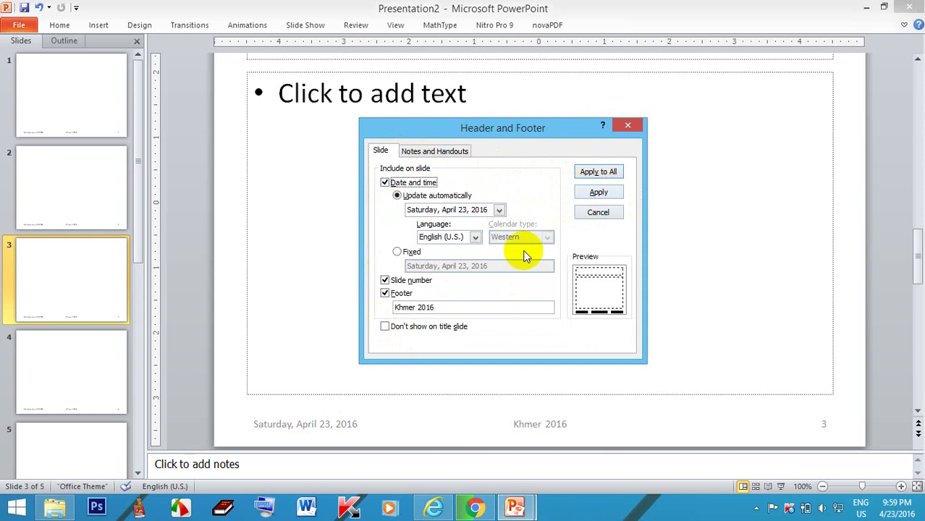
click(606, 174)
Step: Check slides 4 and 5 for the footer, then return to slide 1
scroll(427, 385, down, 3)
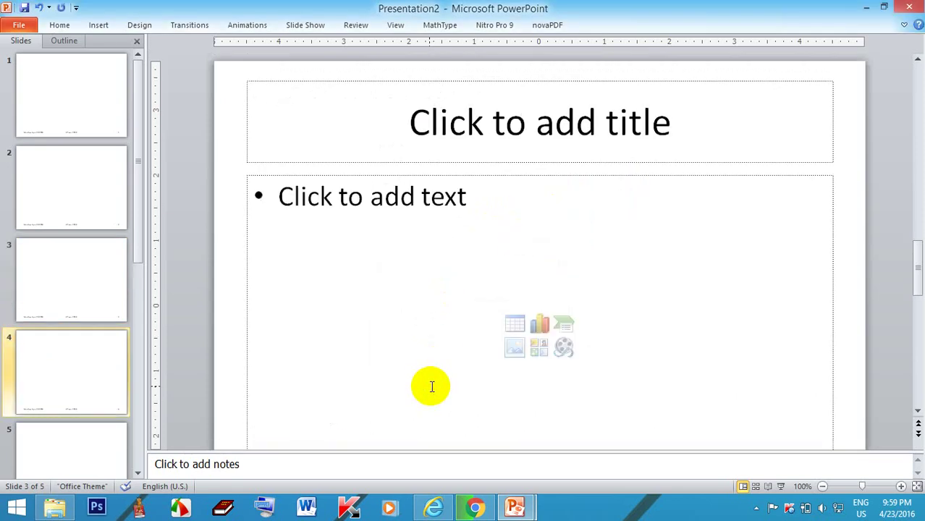
scroll(360, 360, down, 1)
scroll(360, 361, down, 1)
scroll(359, 360, down, 1)
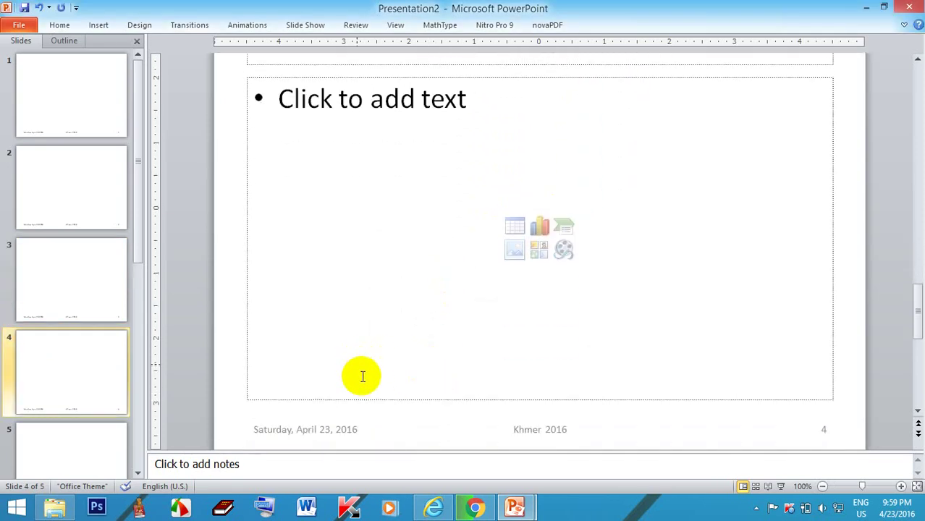
scroll(102, 387, down, 1)
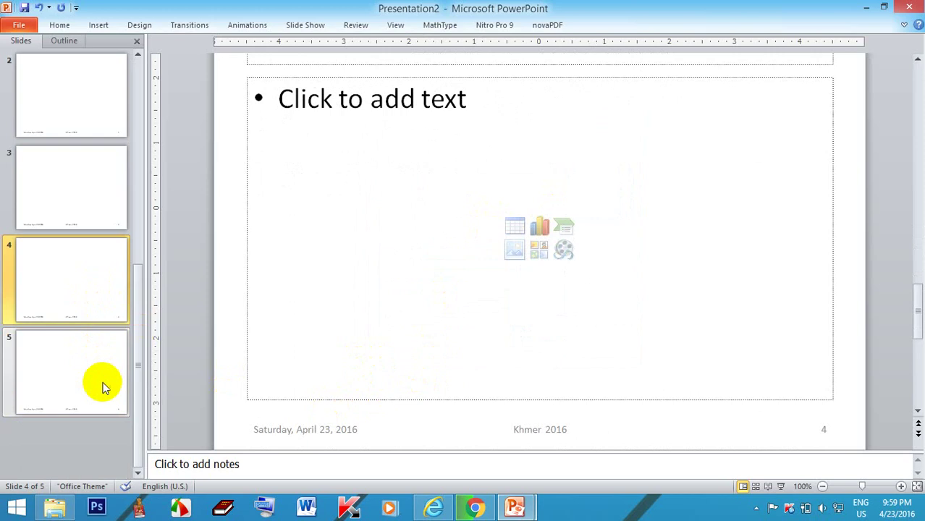
click(98, 388)
scroll(347, 347, up, 1)
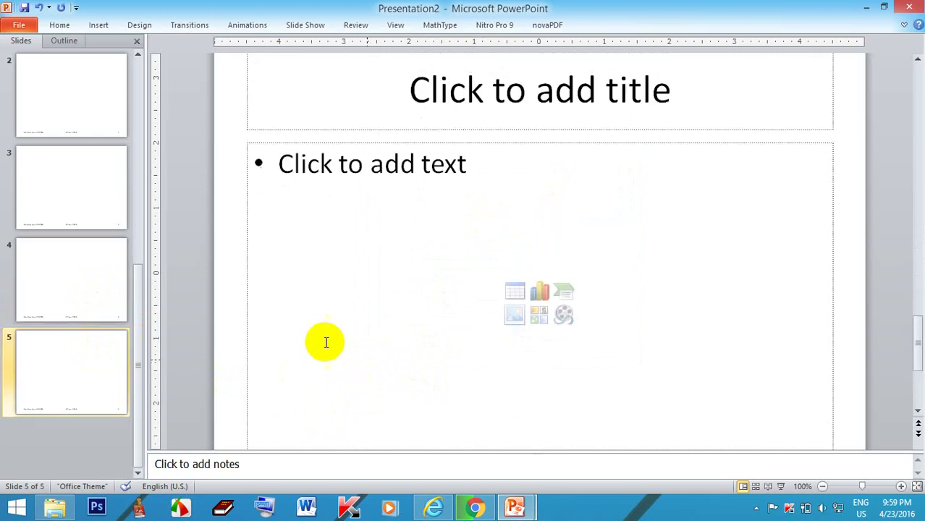
scroll(325, 341, down, 1)
scroll(124, 290, up, 1)
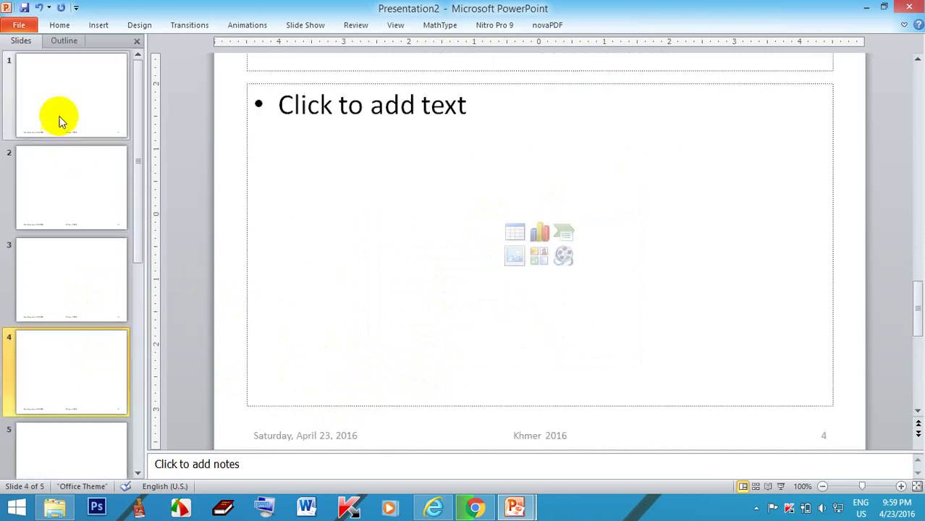
click(83, 136)
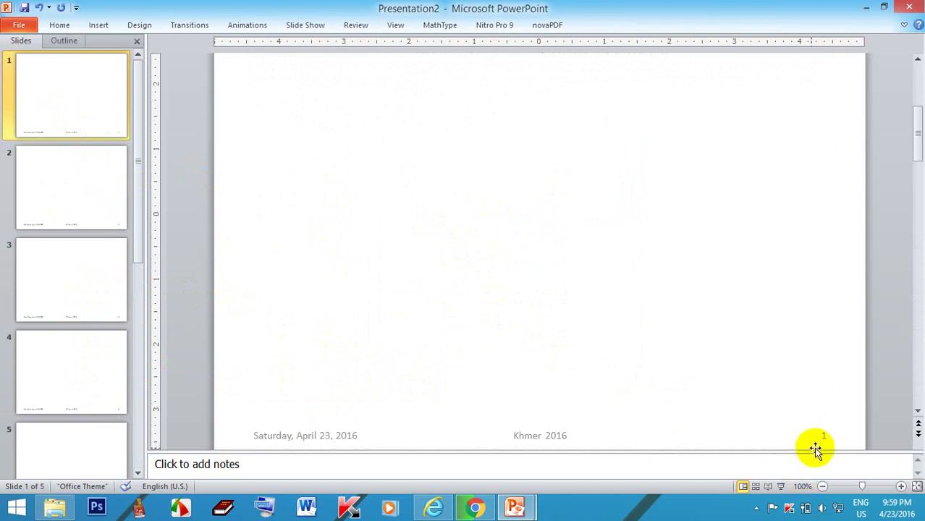
click(820, 441)
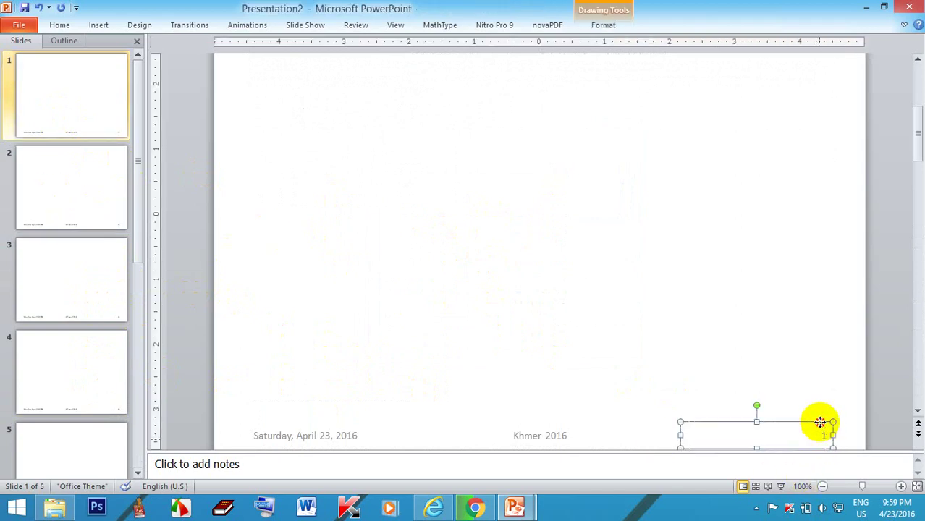
click(670, 394)
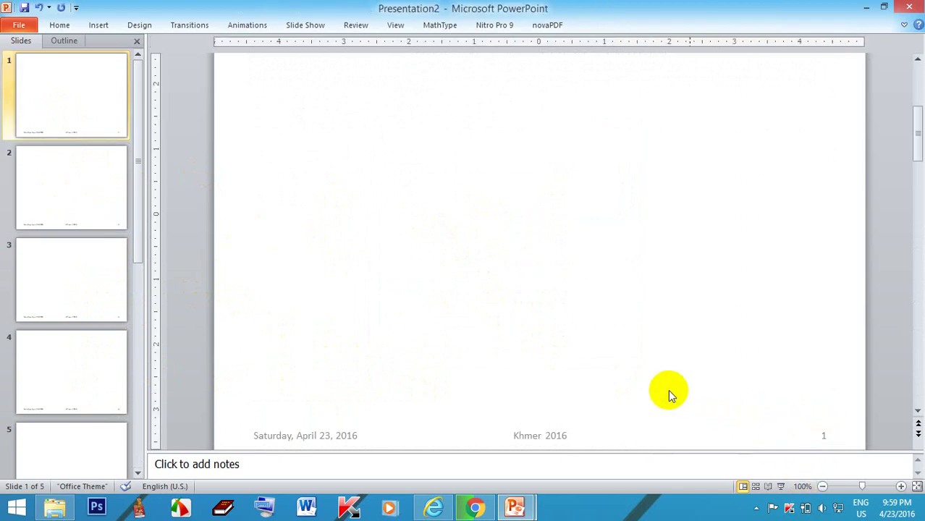
click(556, 427)
click(341, 436)
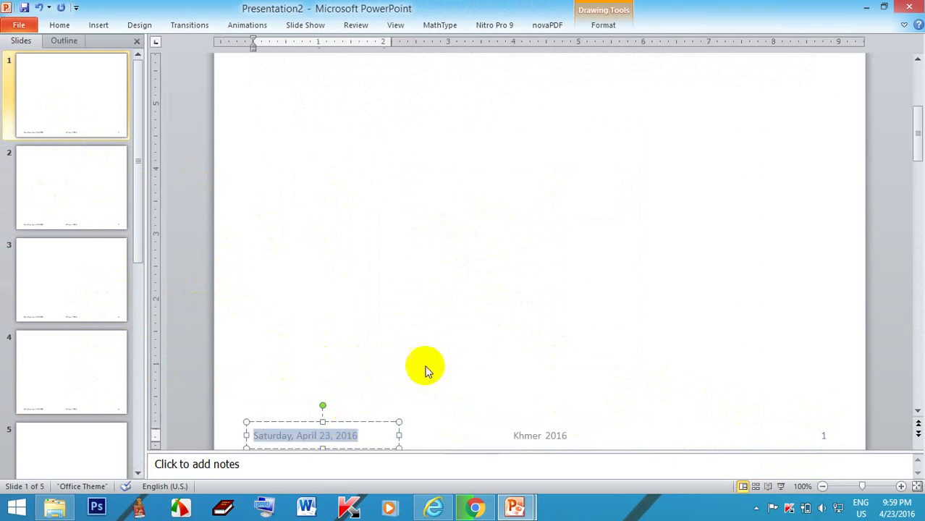
click(386, 319)
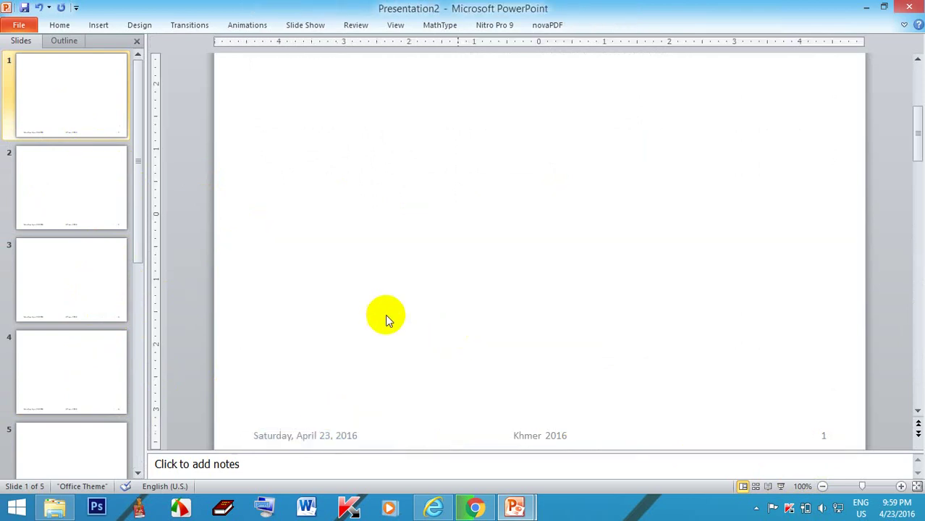
click(101, 25)
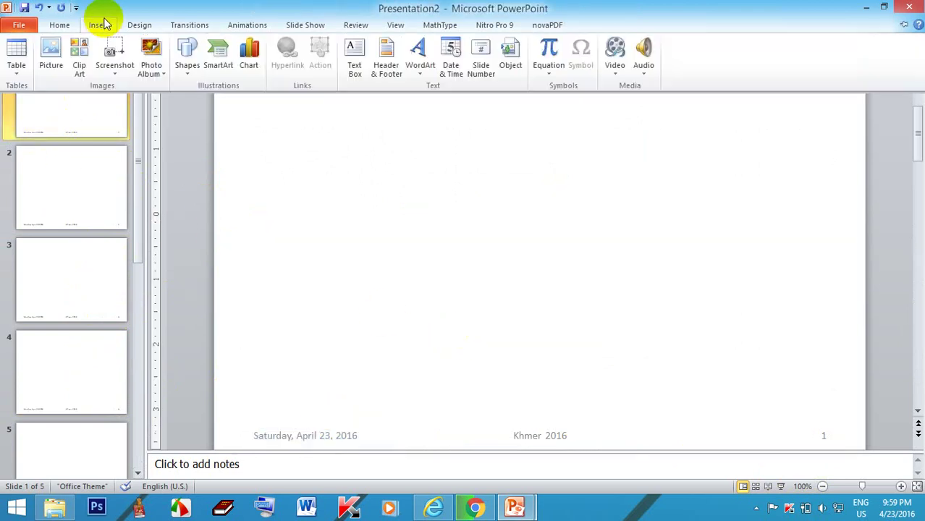
click(428, 214)
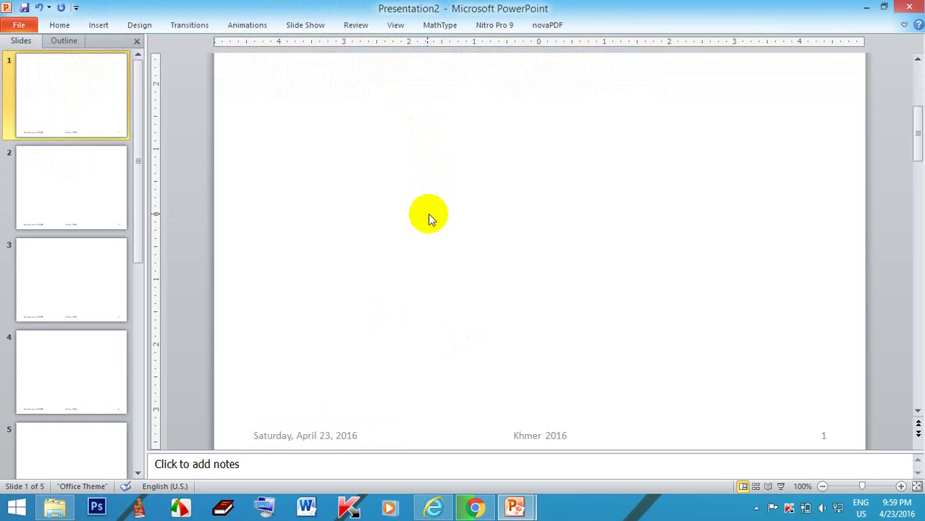